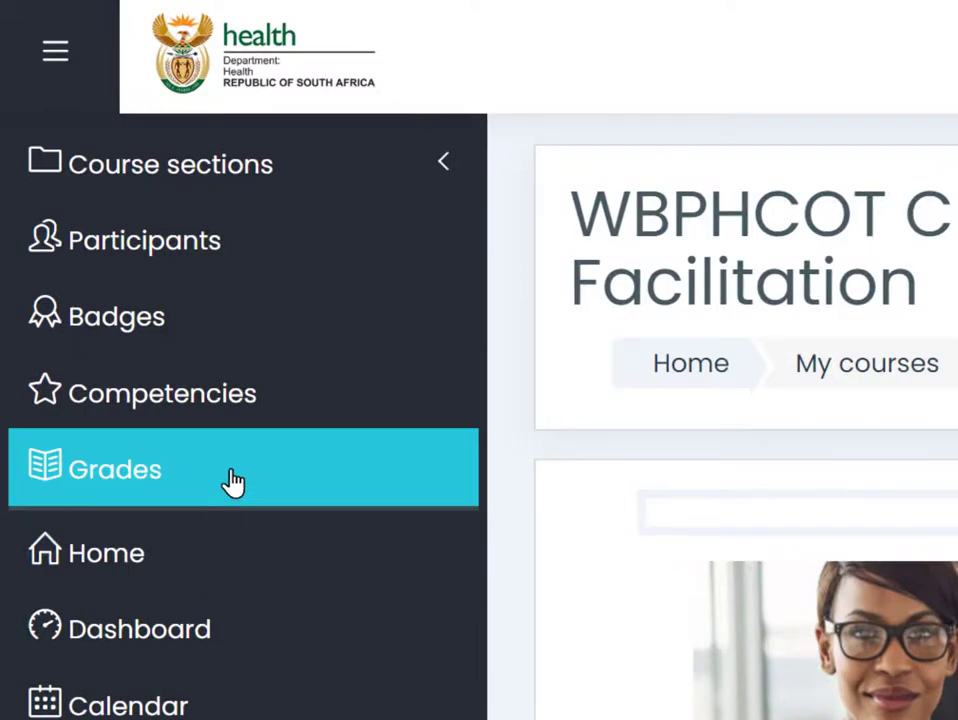
- From the course grader report, open the 'No one gets left behind PPT assignment'
left_click(232, 482)
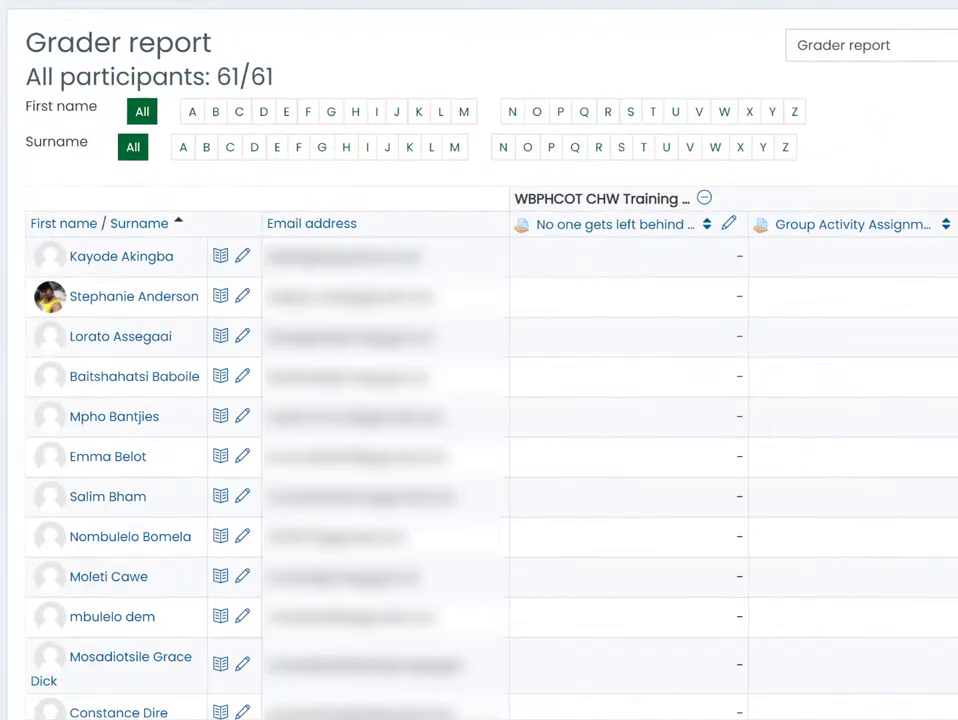
scroll(550, 450, "right", 5)
scroll(550, 450, "right", 4)
scroll(550, 450, "left", 9)
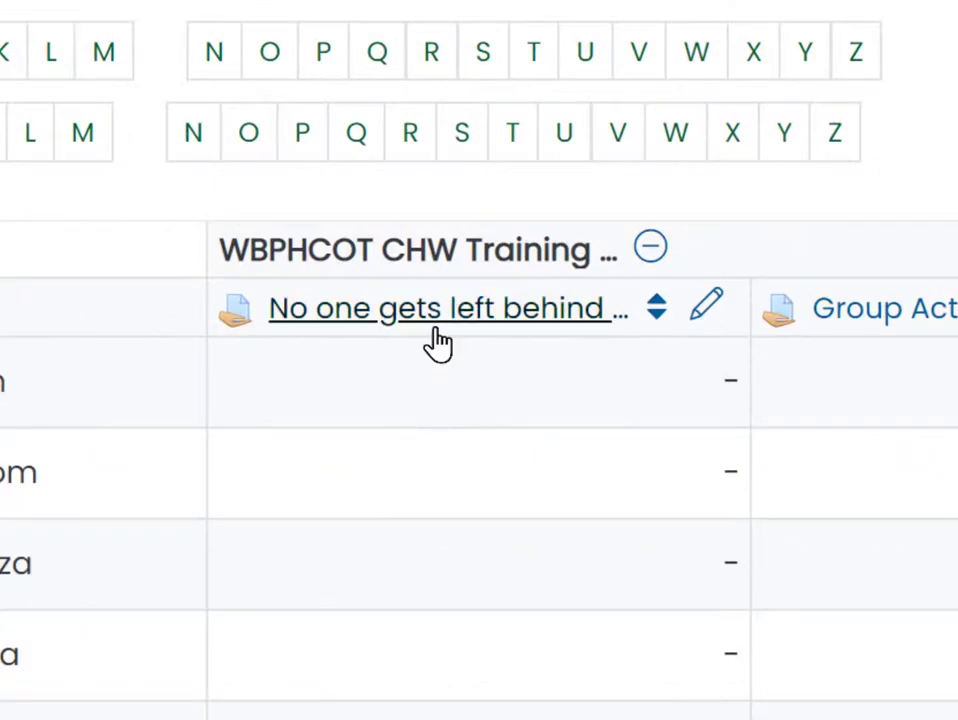
left_click(437, 330)
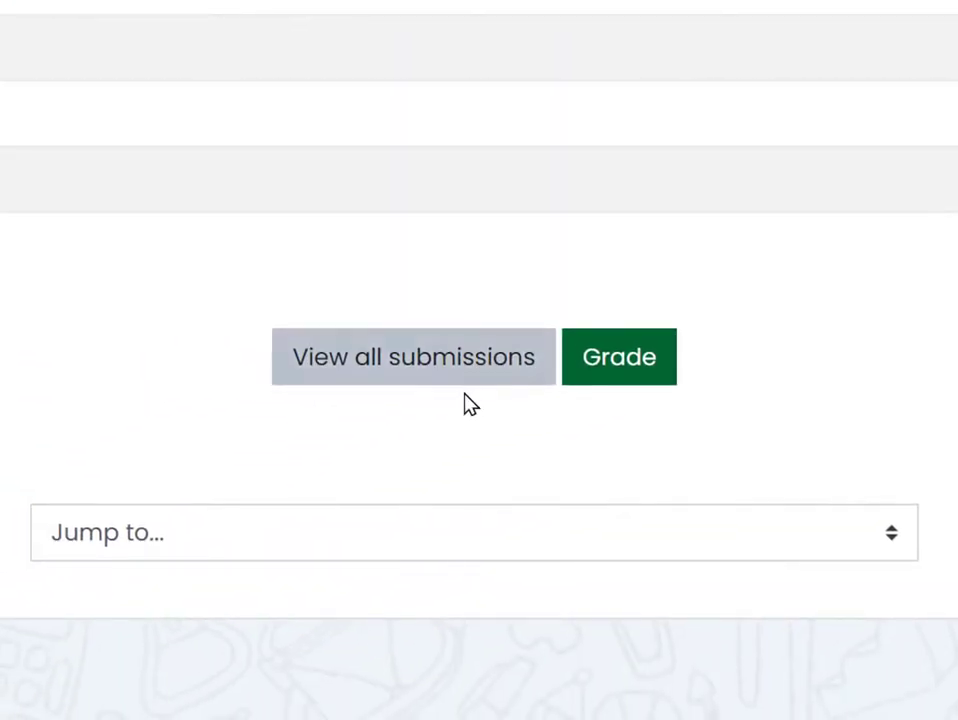
- List all submissions for the assignment and look through the submissions table
left_click(408, 367)
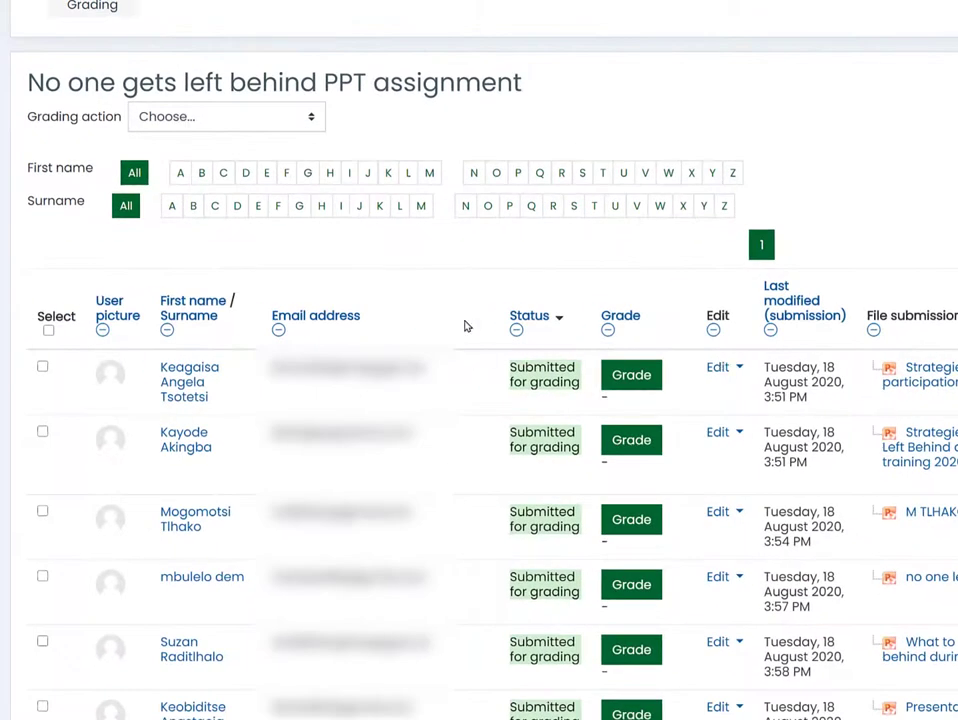
scroll(487, 210, "down", 4)
scroll(487, 210, "up", 3)
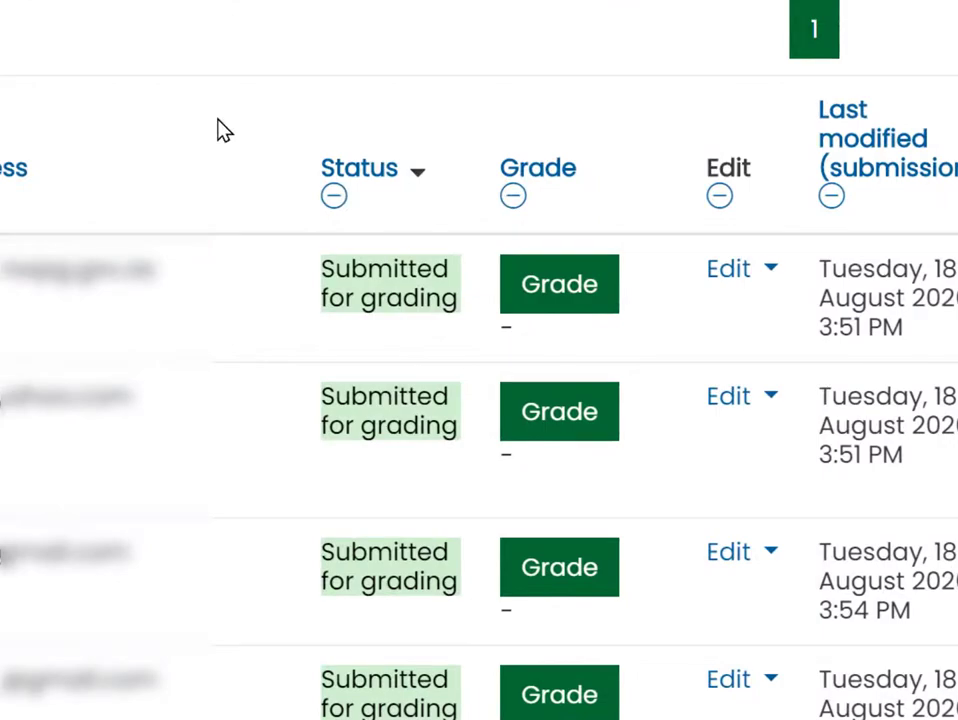
scroll(224, 132, "down", 15)
scroll(260, 125, "down", 2)
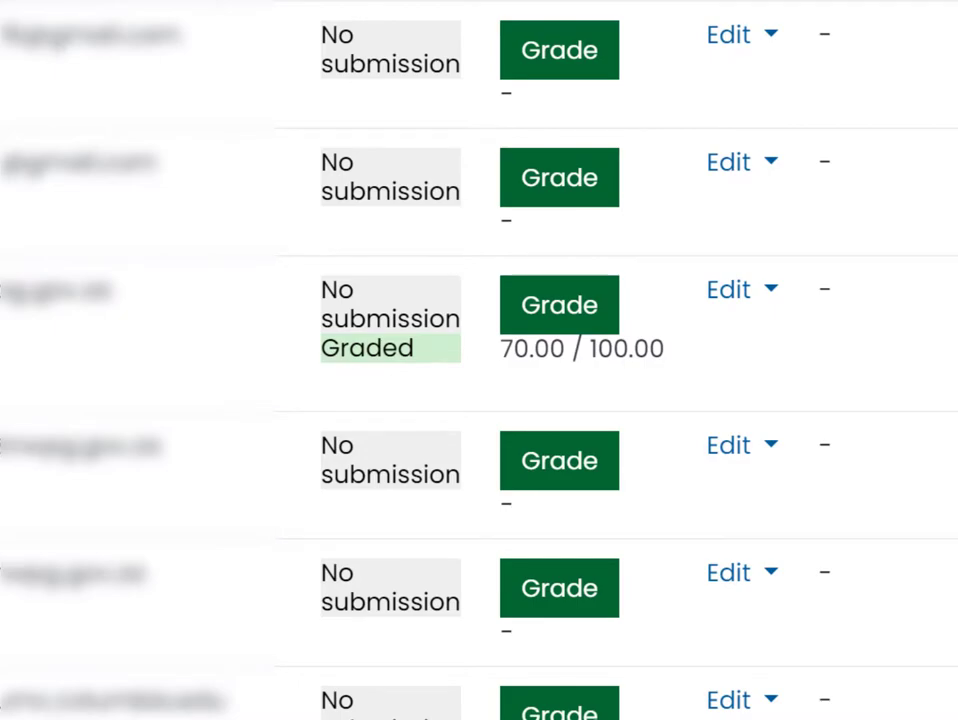
scroll(366, 474, "up", 20)
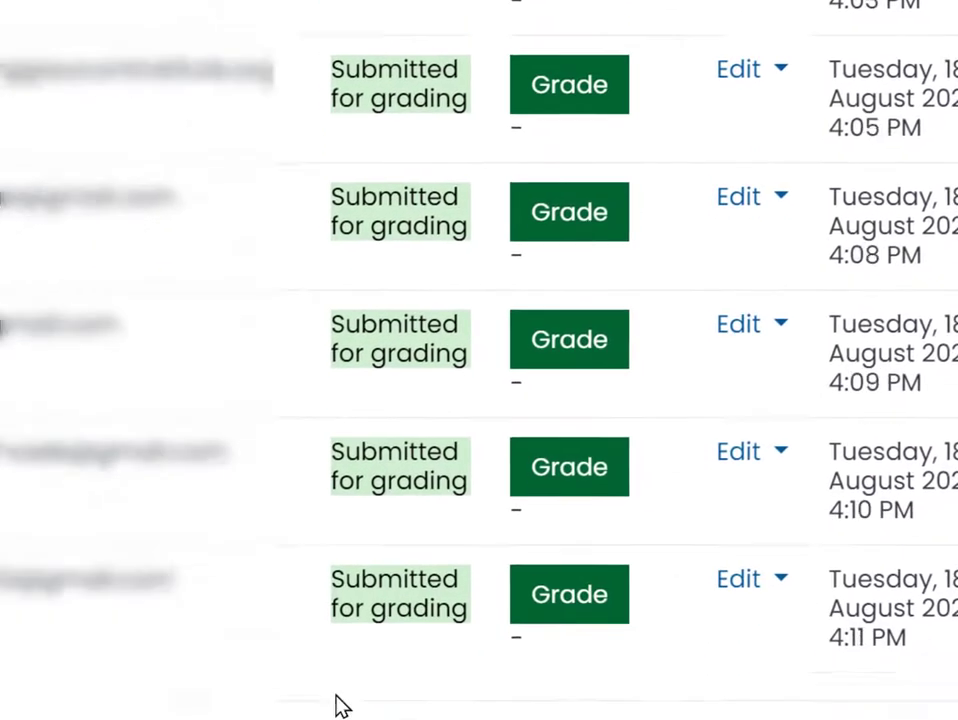
scroll(365, 474, "up", 5)
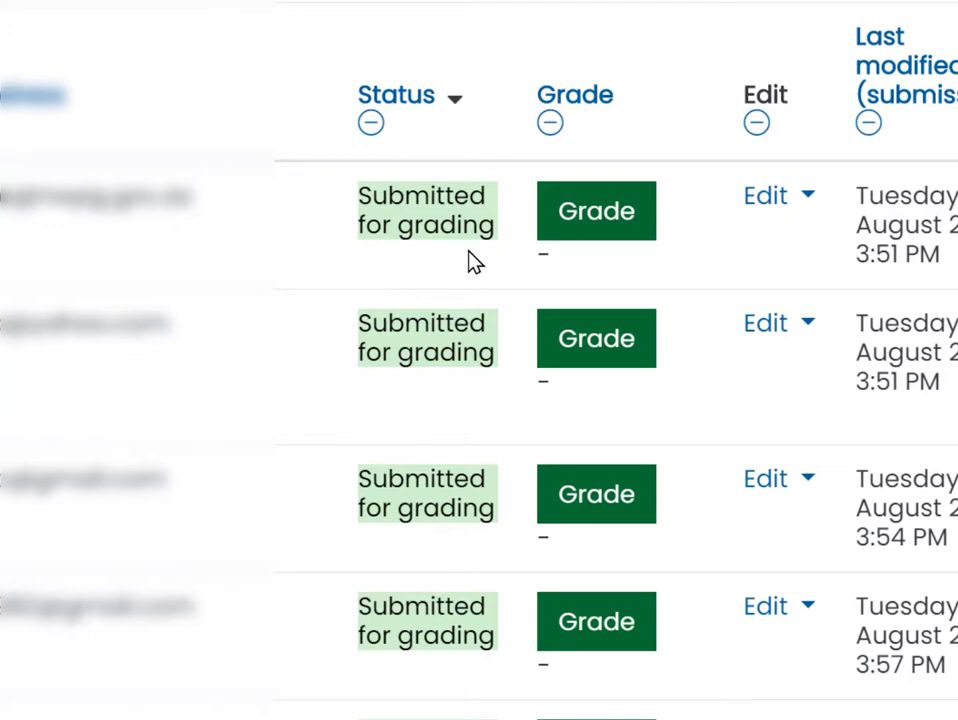
scroll(473, 262, "right", 8)
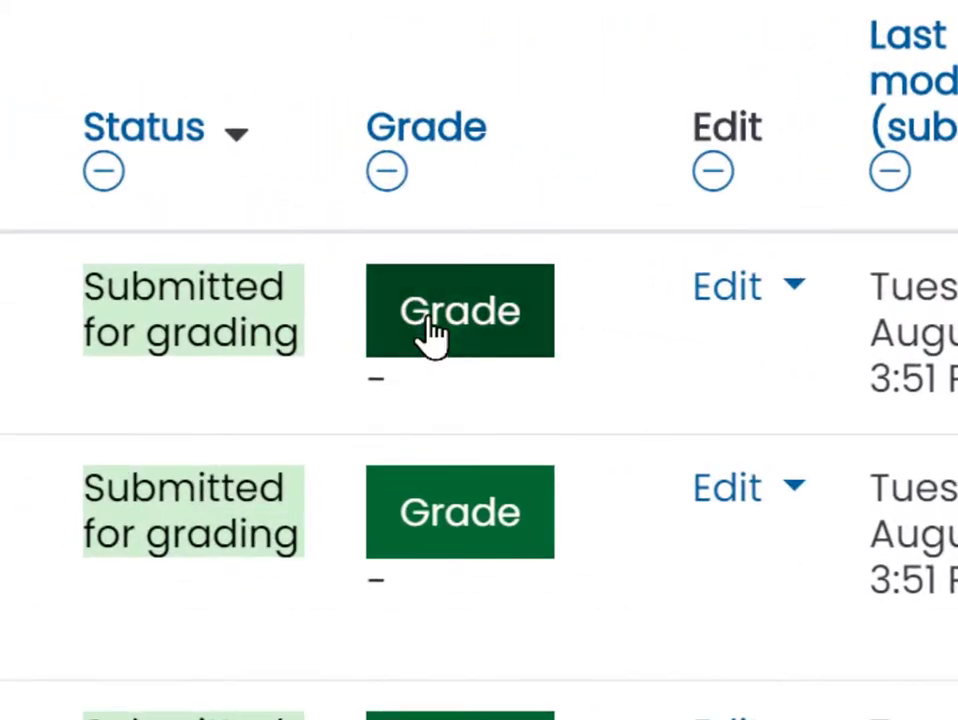
- Grade the first submission, stepping through its pages 2 to 4 and back
left_click(453, 323)
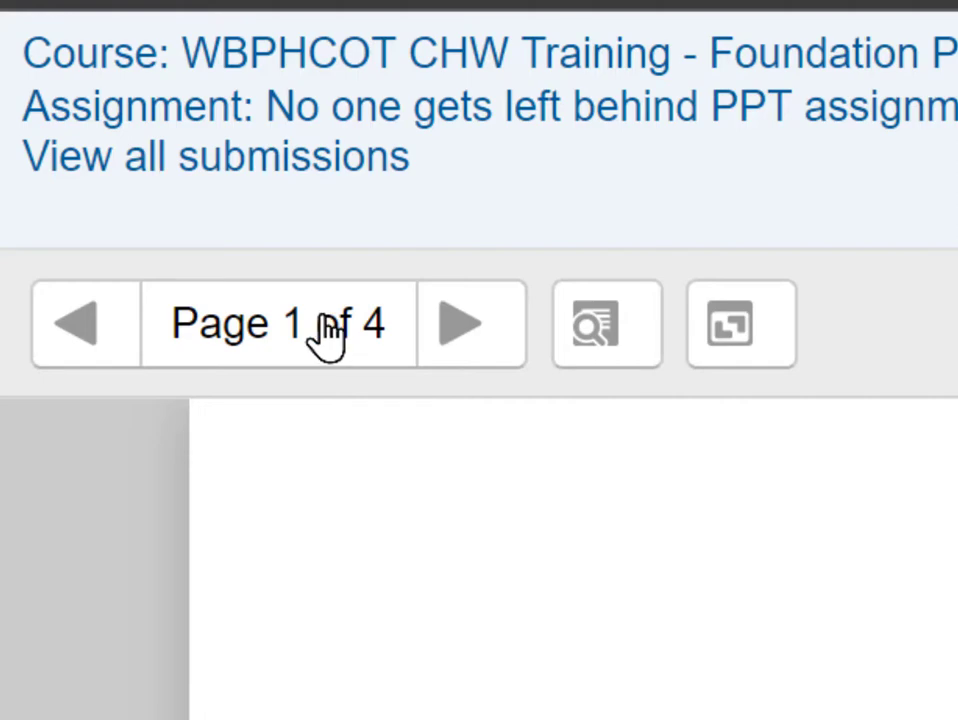
left_click(470, 345)
left_click(470, 345)
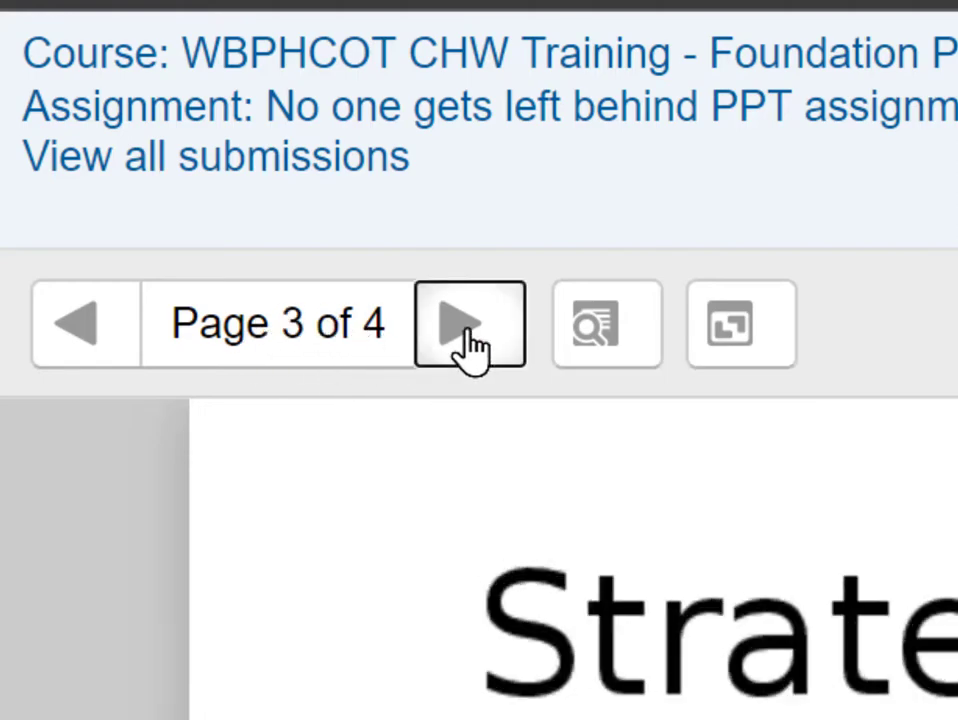
left_click(470, 345)
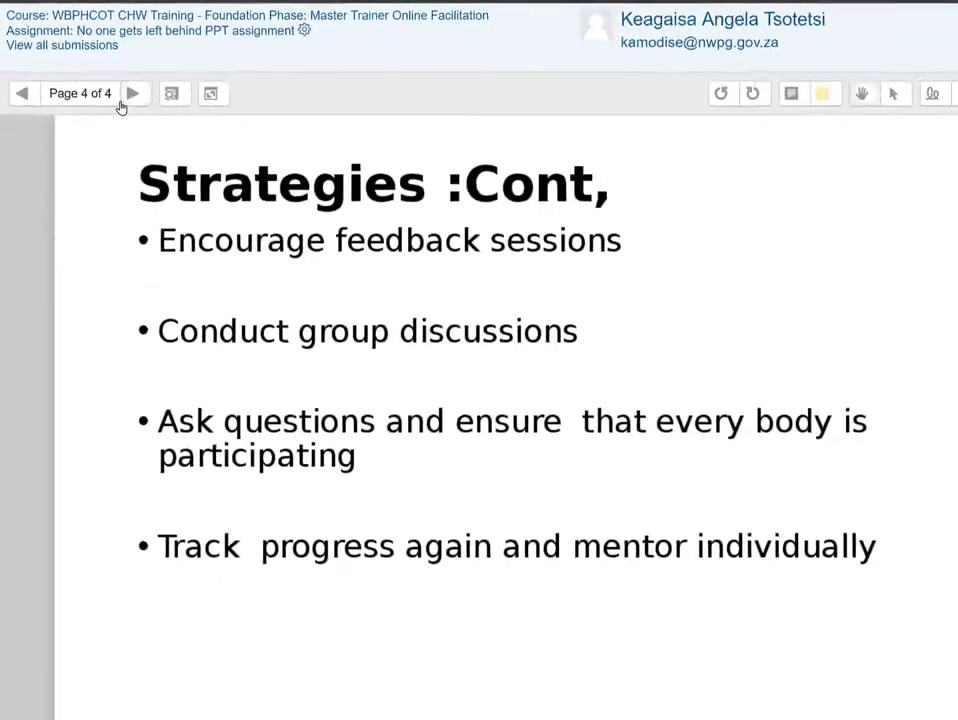
left_click(19, 95)
left_click(19, 95)
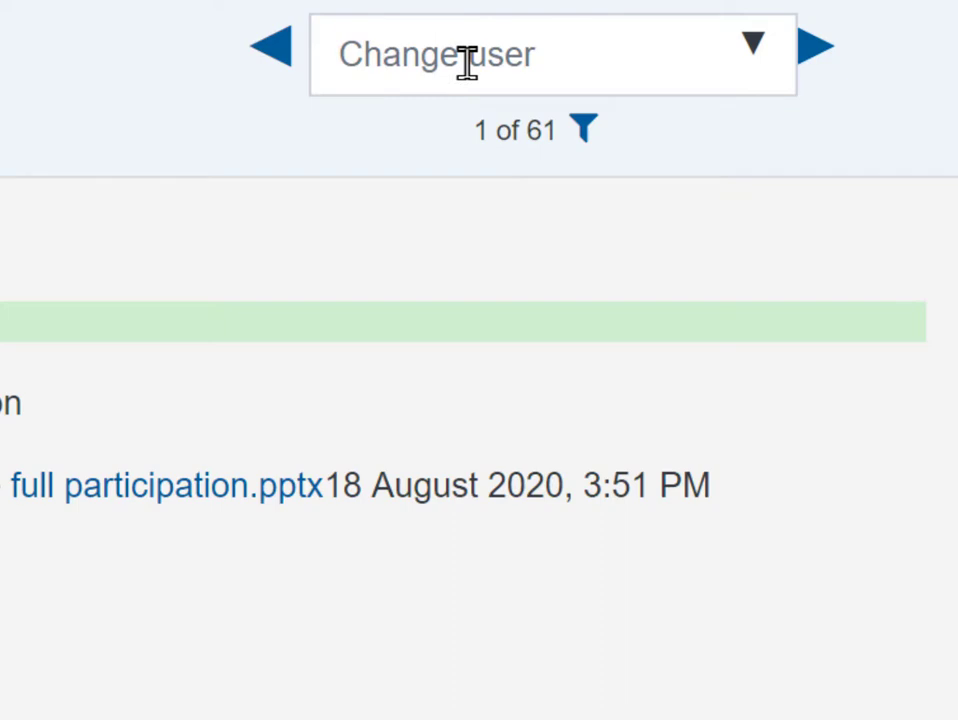
- Advance to submission 3 of 61 and browse the Change user list of students
left_click(815, 50)
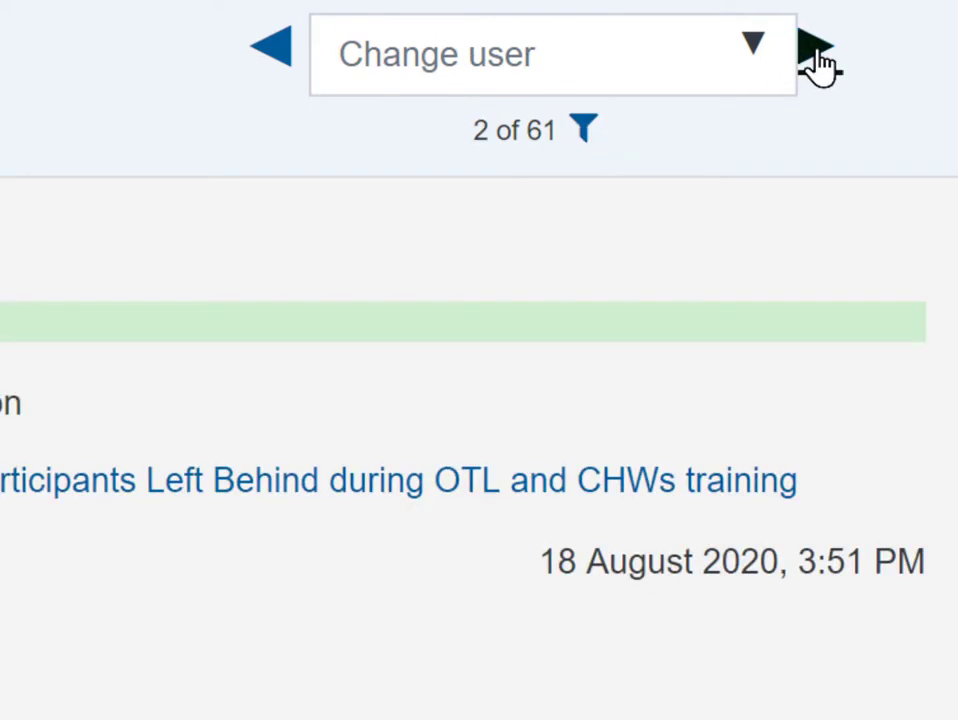
left_click(815, 50)
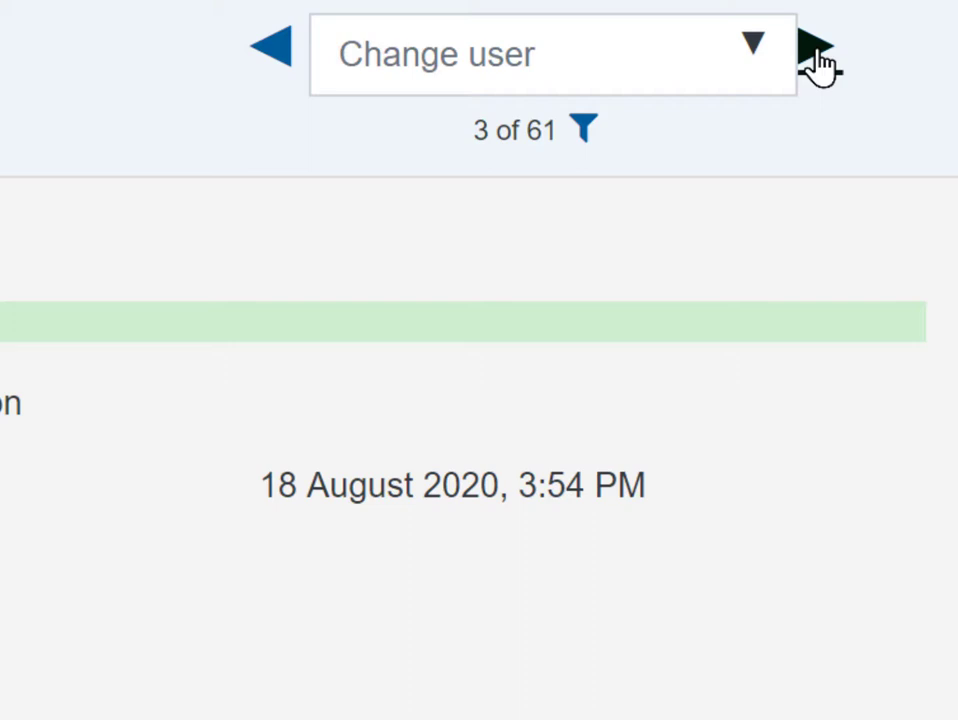
left_click(755, 55)
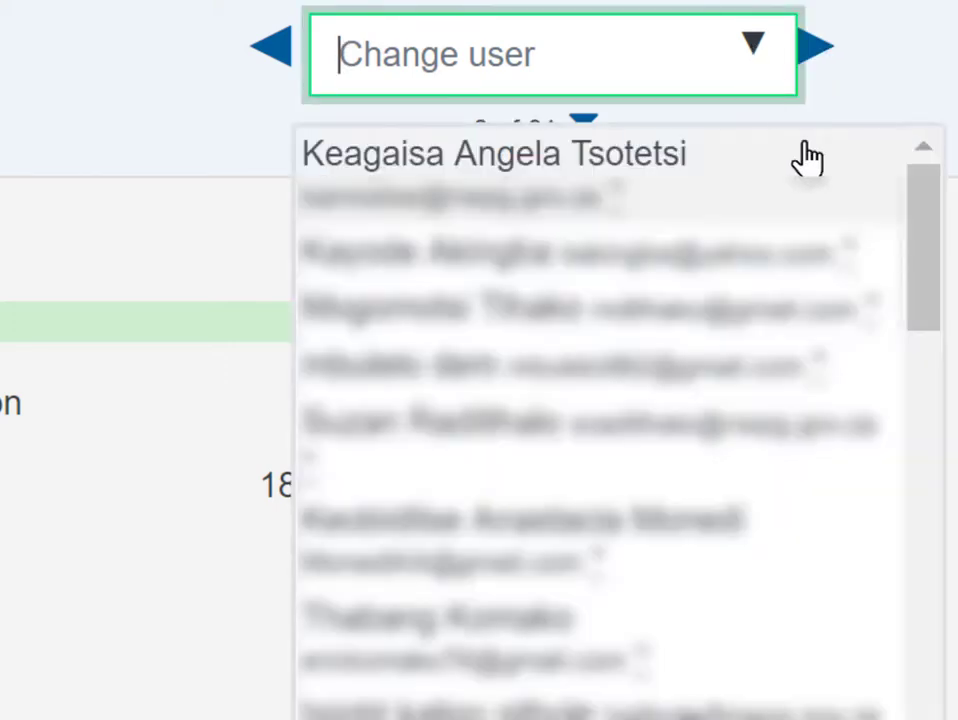
left_click_drag(934, 261, 943, 199)
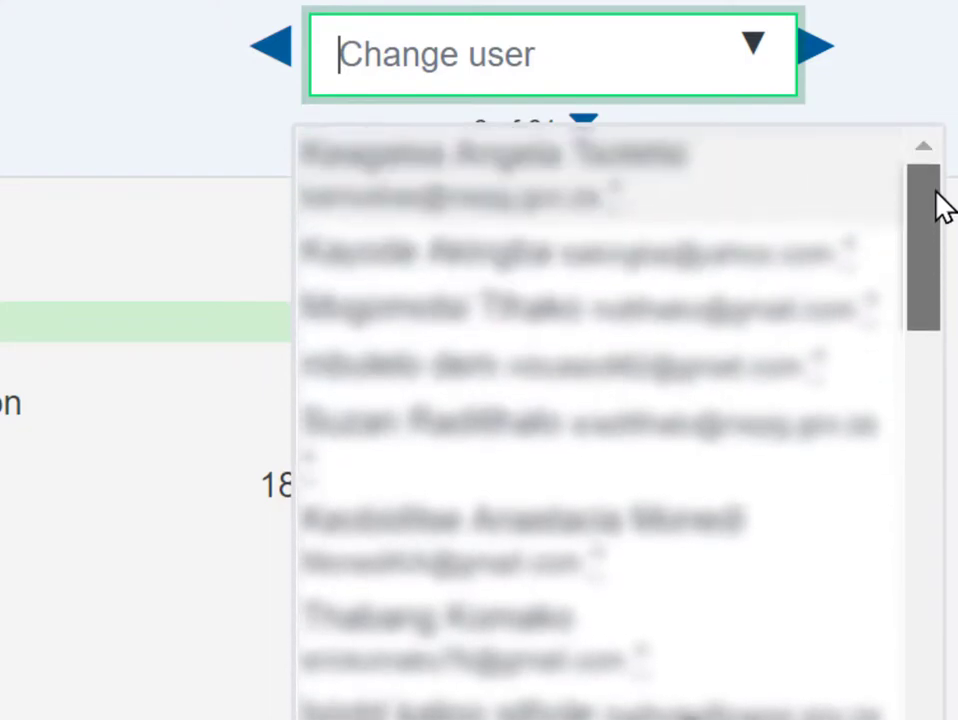
left_click(910, 50)
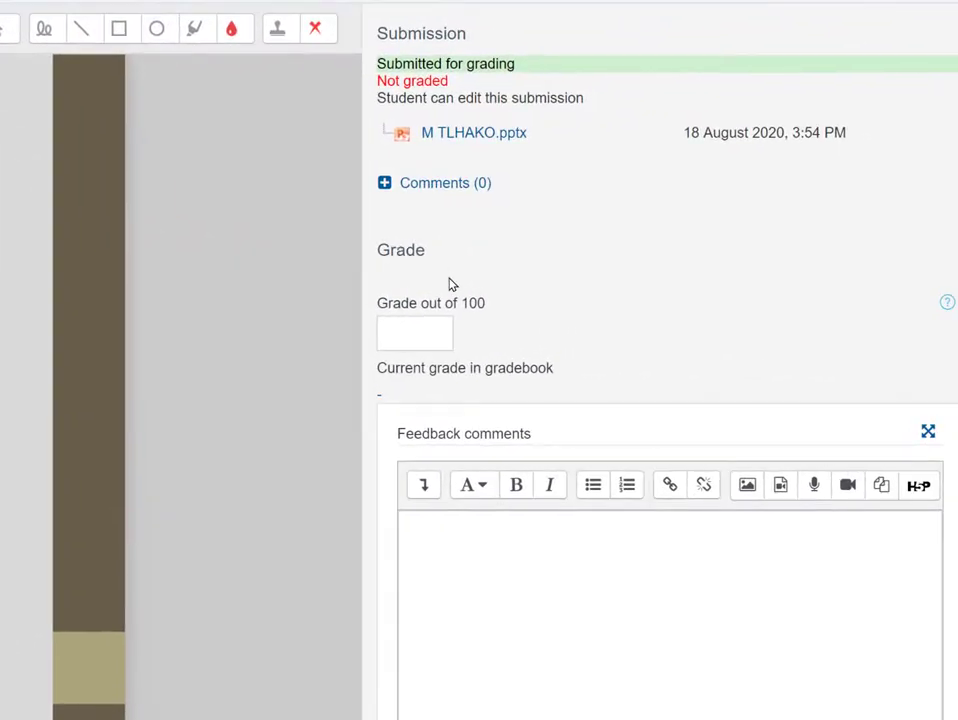
- Enter a grade of 86 out of 100 for the third student's submission
left_click(429, 325)
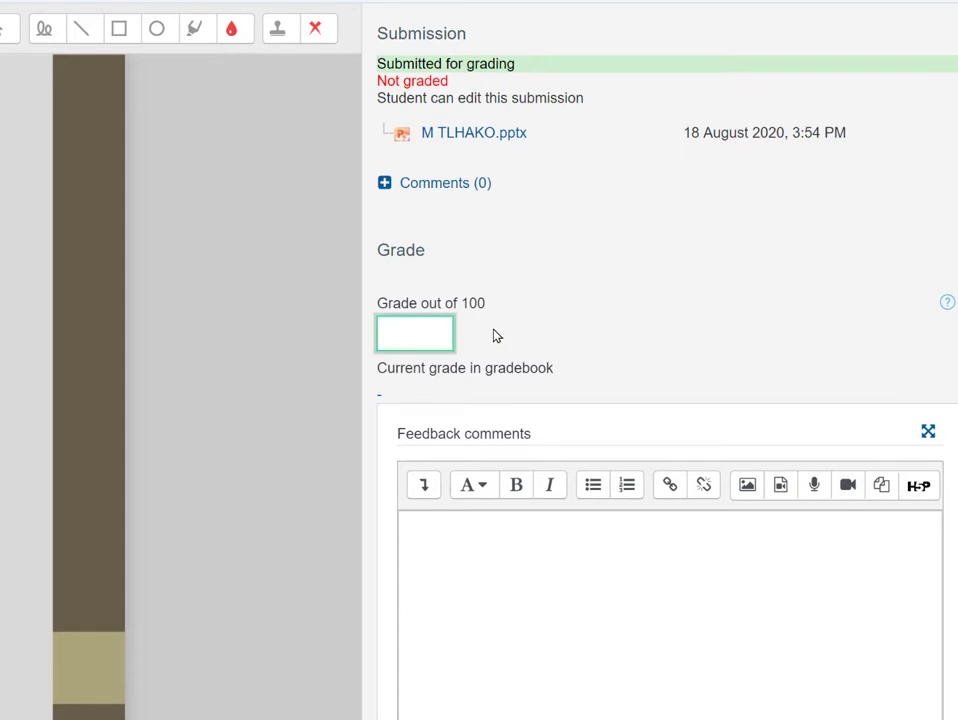
type("86")
left_click(557, 323)
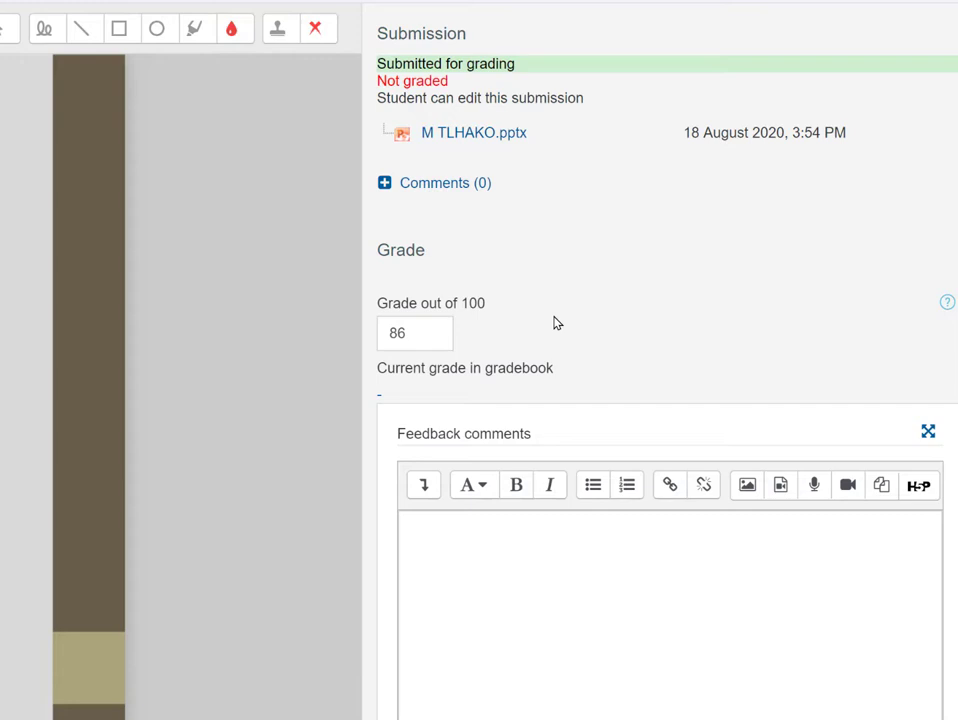
left_click(469, 560)
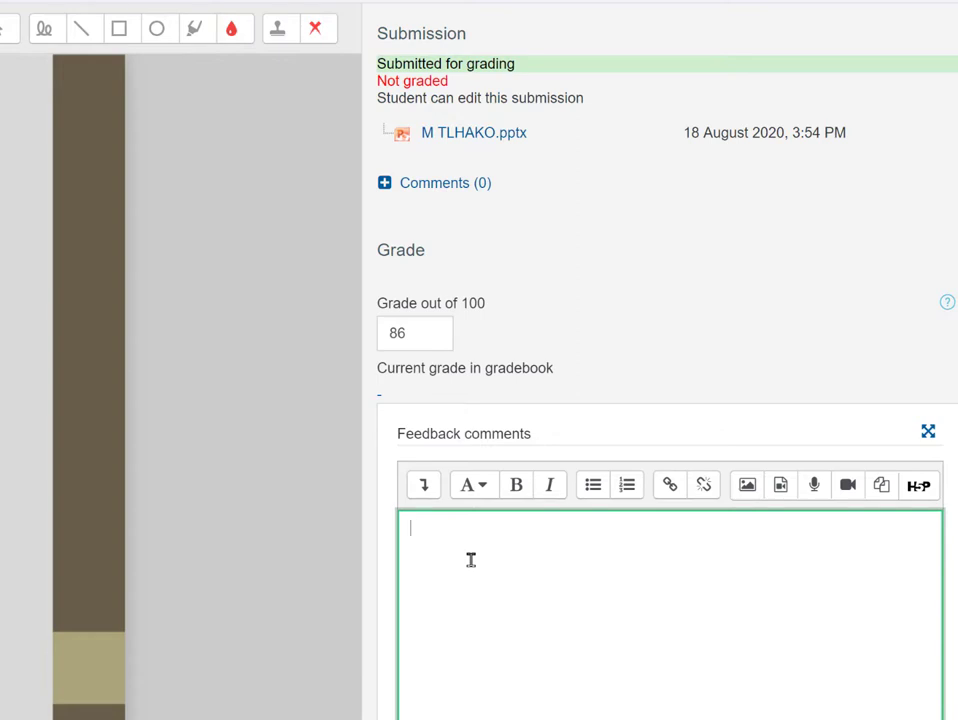
- Write 'Excellent Work.' in the Feedback comments editor
type("Excellent Work.")
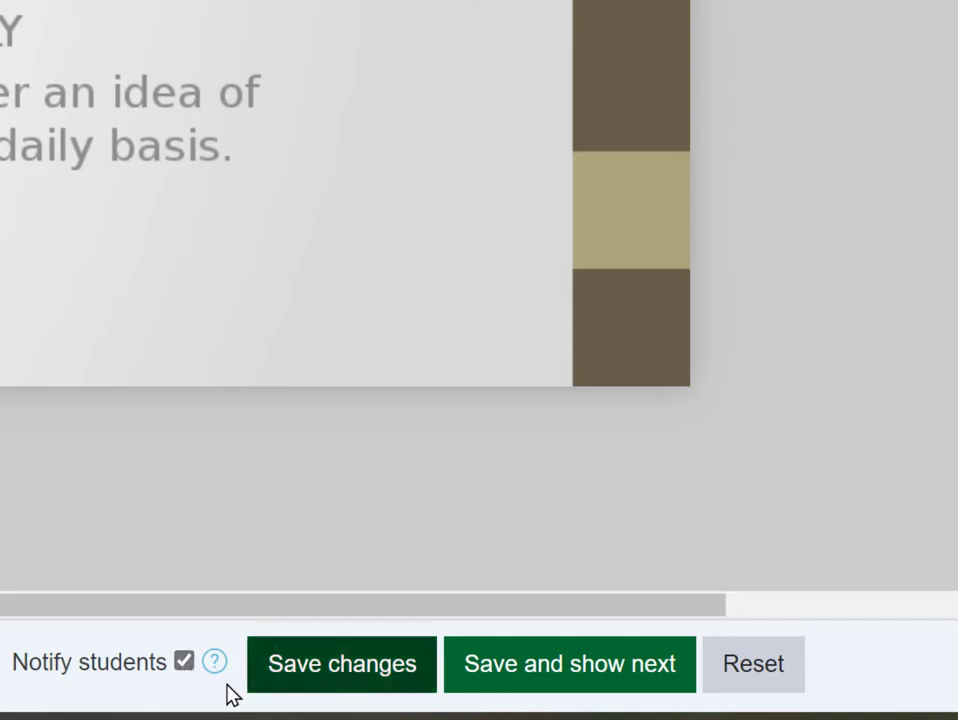
- Uncheck Notify students so the student isn't notified of the grade
left_click(184, 662)
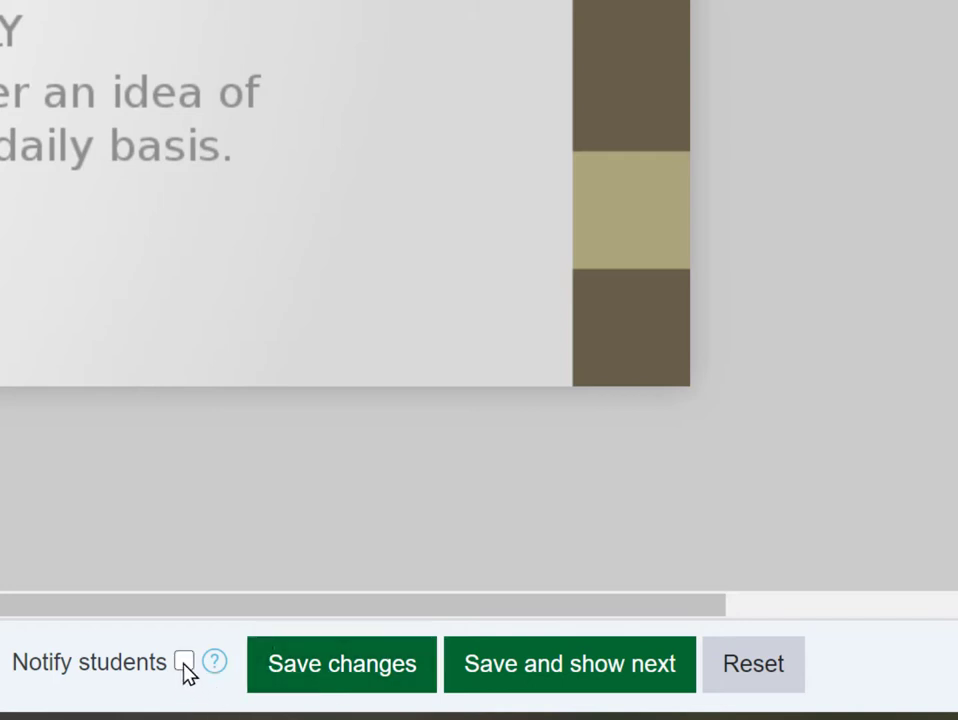